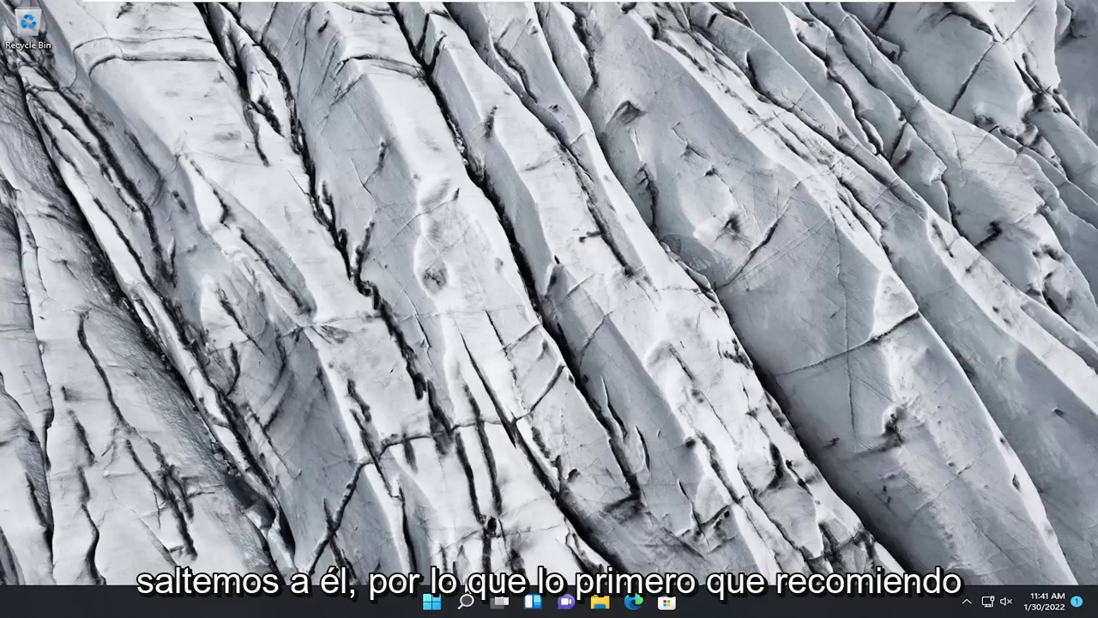
# - Open the Services console and select the Bluetooth Support Service in the list of local services
pyautogui.click(464, 603)
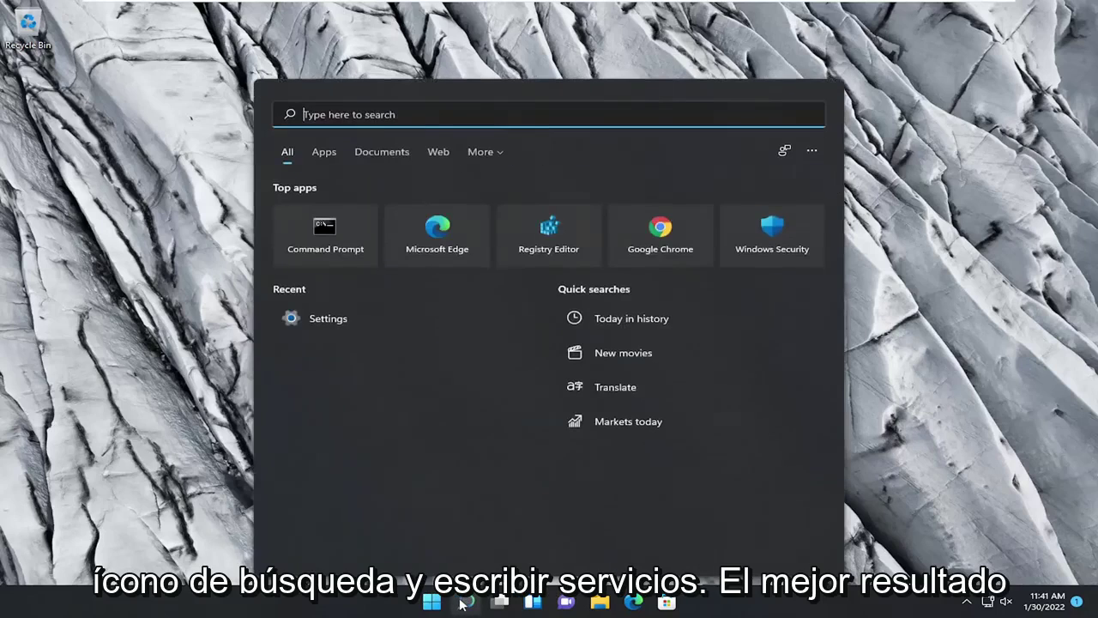
pyautogui.write('services')
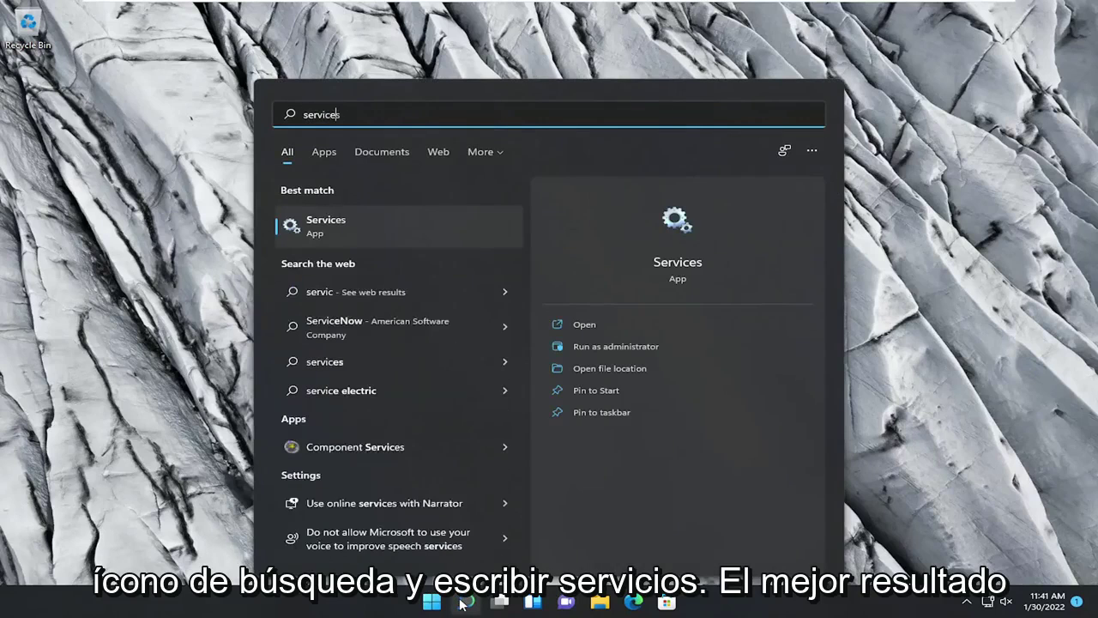
pyautogui.click(335, 238)
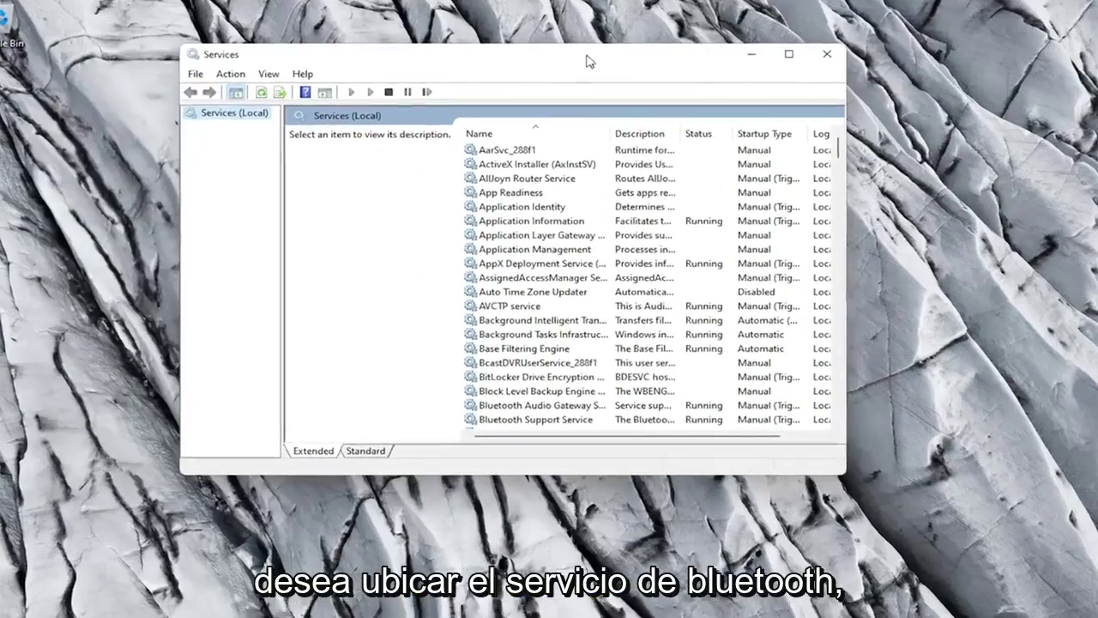
pyautogui.scroll(-2, 369, 358)
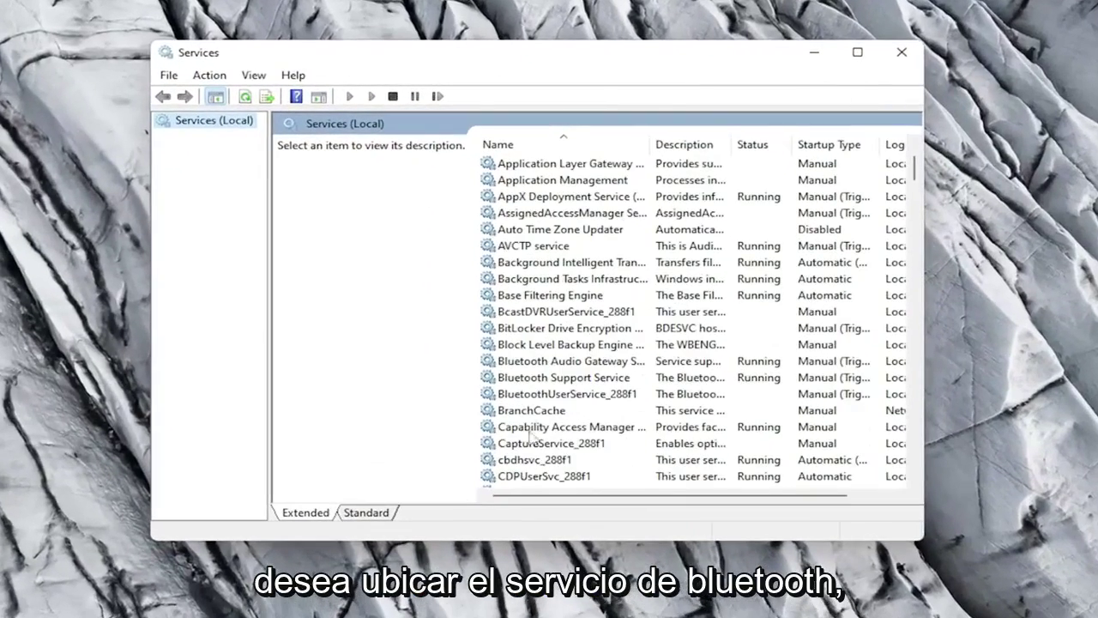
pyautogui.click(523, 377)
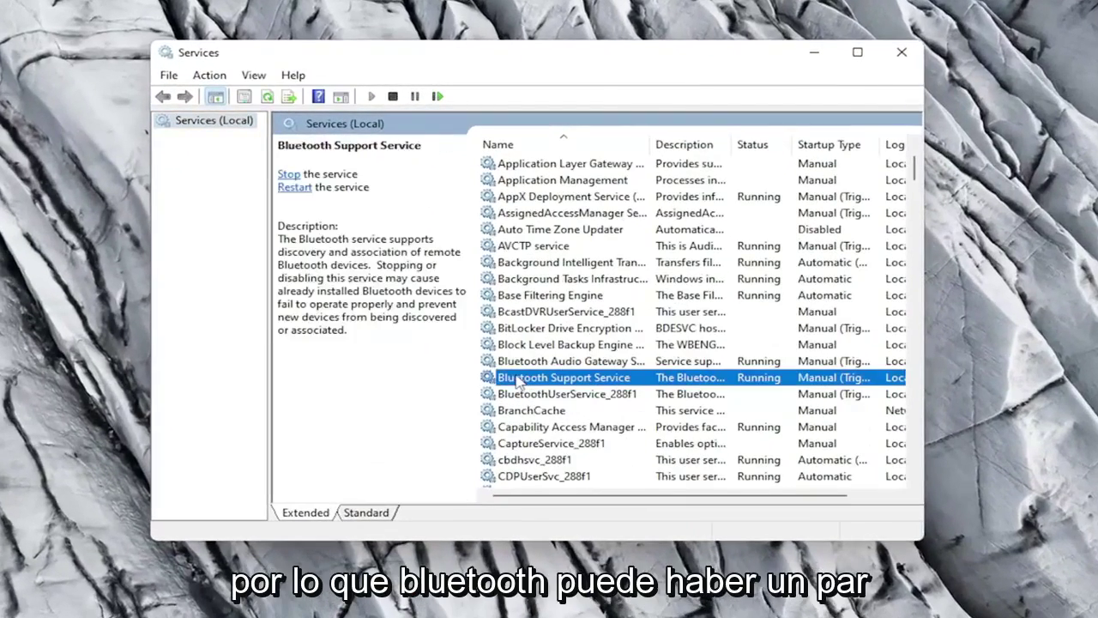
# - Set the startup type of the Bluetooth Audio Gateway Service to Automatic and apply the change
pyautogui.doubleClick(520, 361)
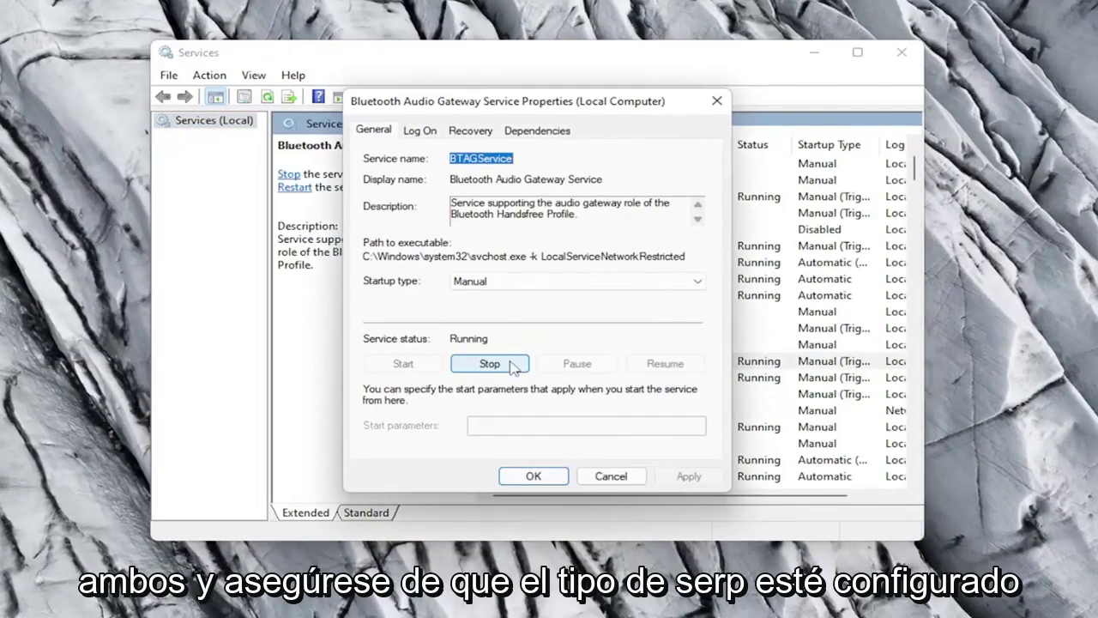
pyautogui.click(476, 286)
pyautogui.click(483, 312)
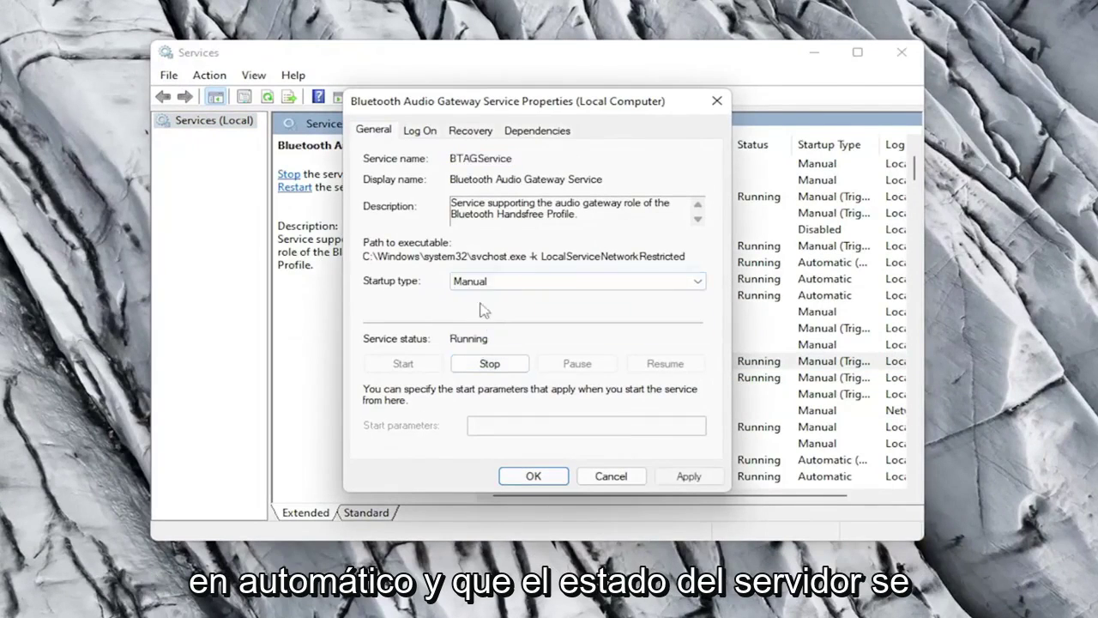
pyautogui.click(482, 284)
pyautogui.click(483, 302)
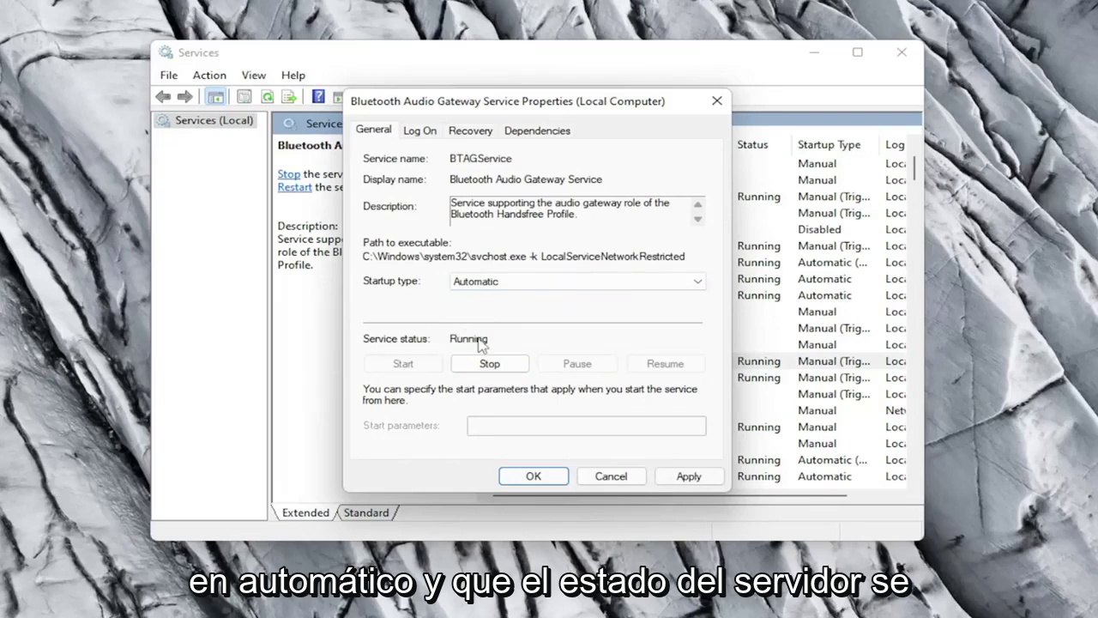
pyautogui.click(674, 475)
pyautogui.click(530, 475)
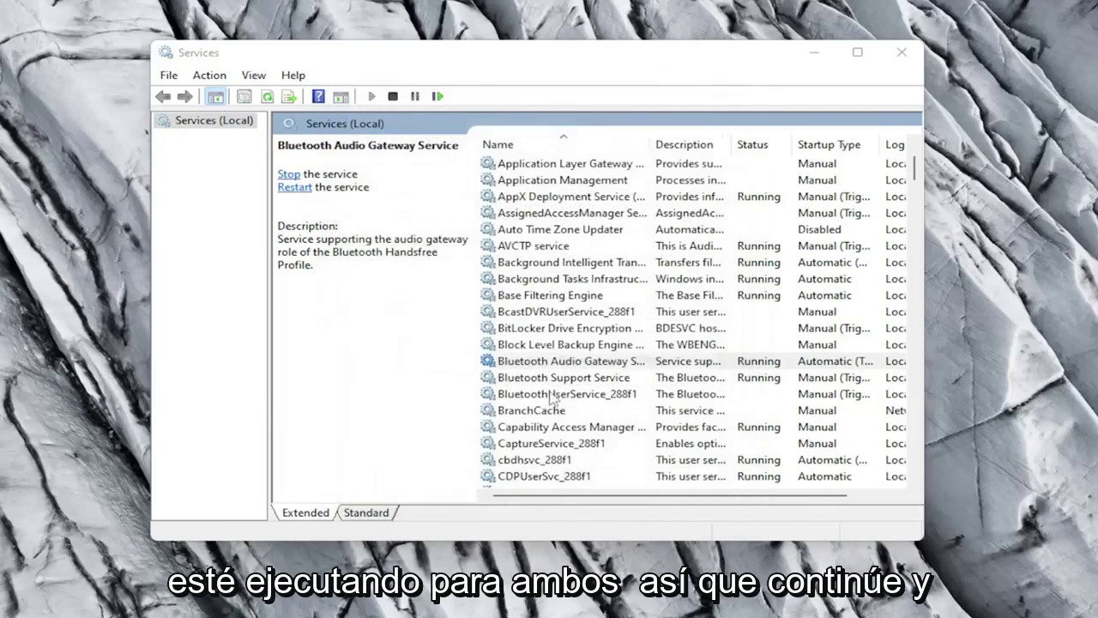
# - Set the startup type of the Bluetooth Support Service to Automatic and apply the change
pyautogui.doubleClick(553, 378)
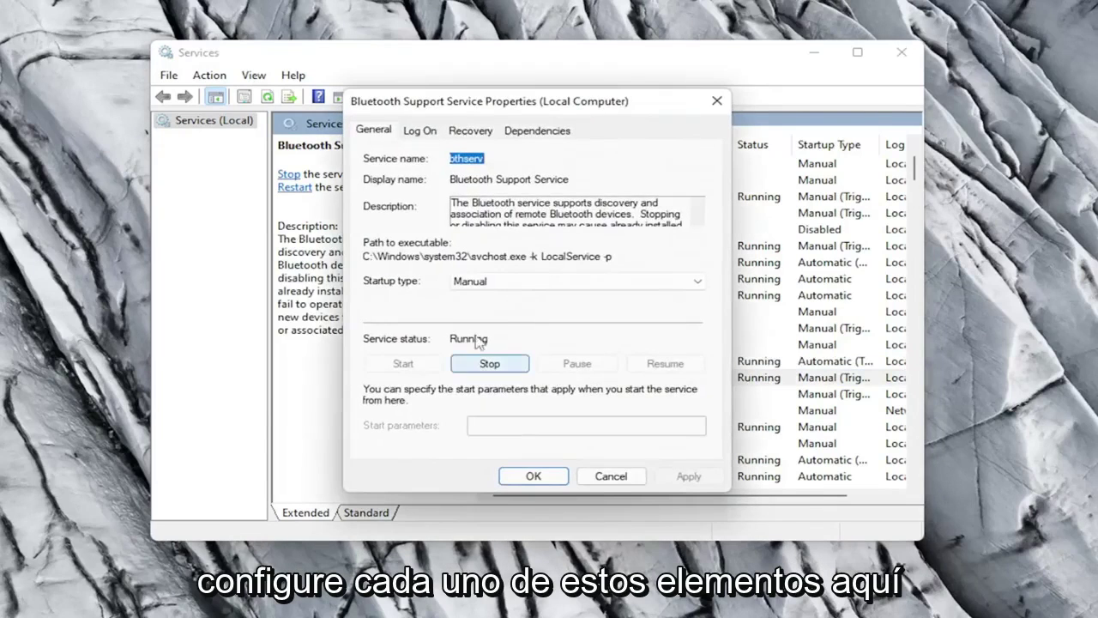
pyautogui.click(481, 283)
pyautogui.click(481, 307)
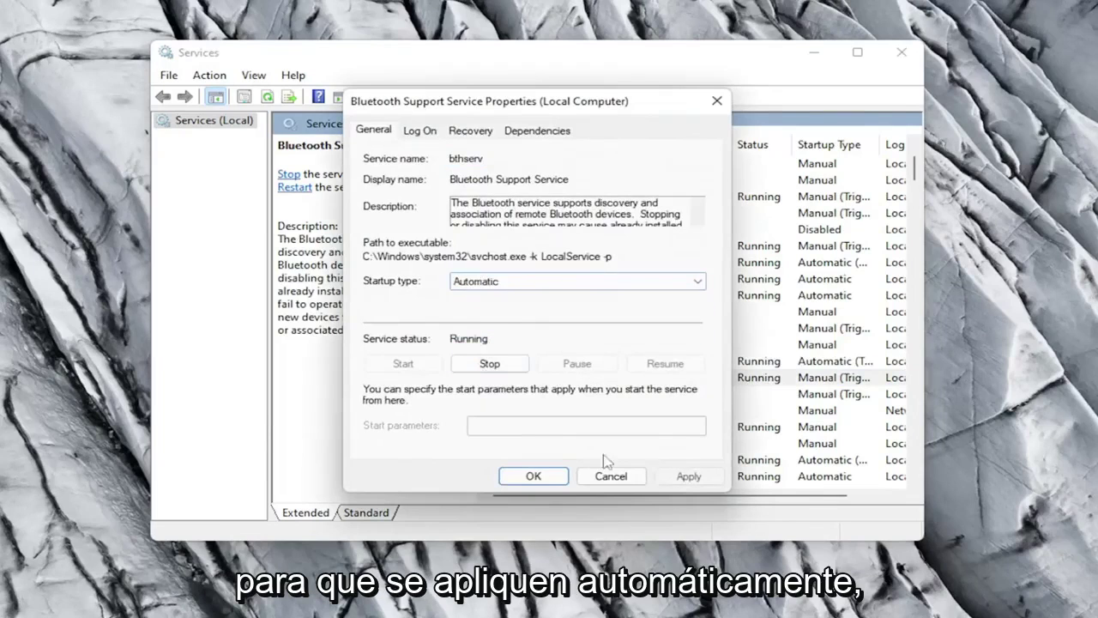
pyautogui.click(686, 476)
pyautogui.click(530, 476)
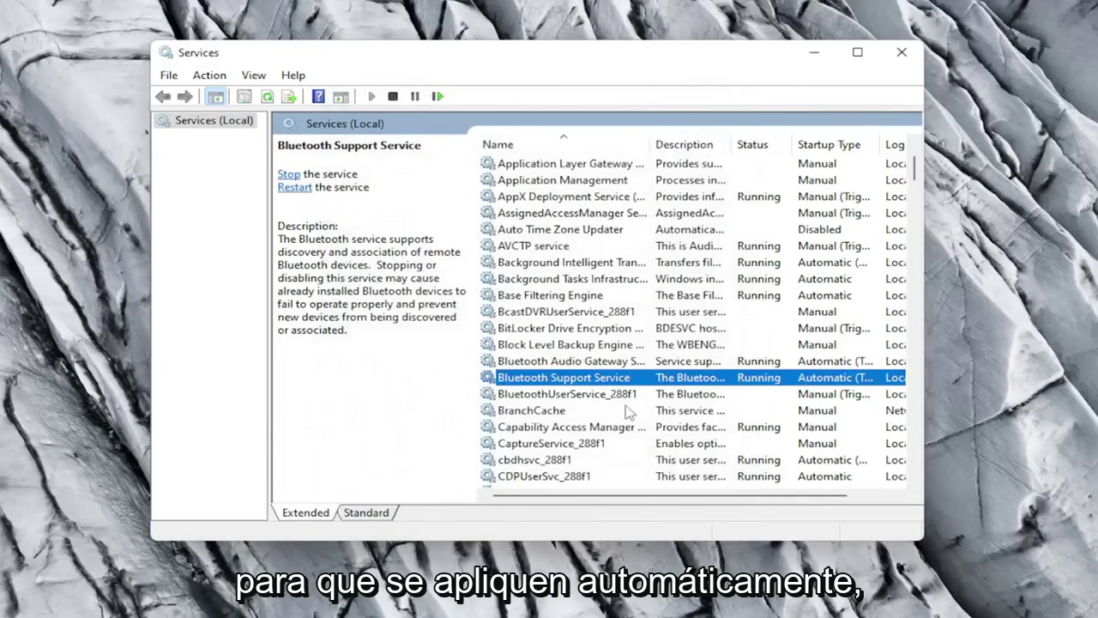
pyautogui.click(568, 396)
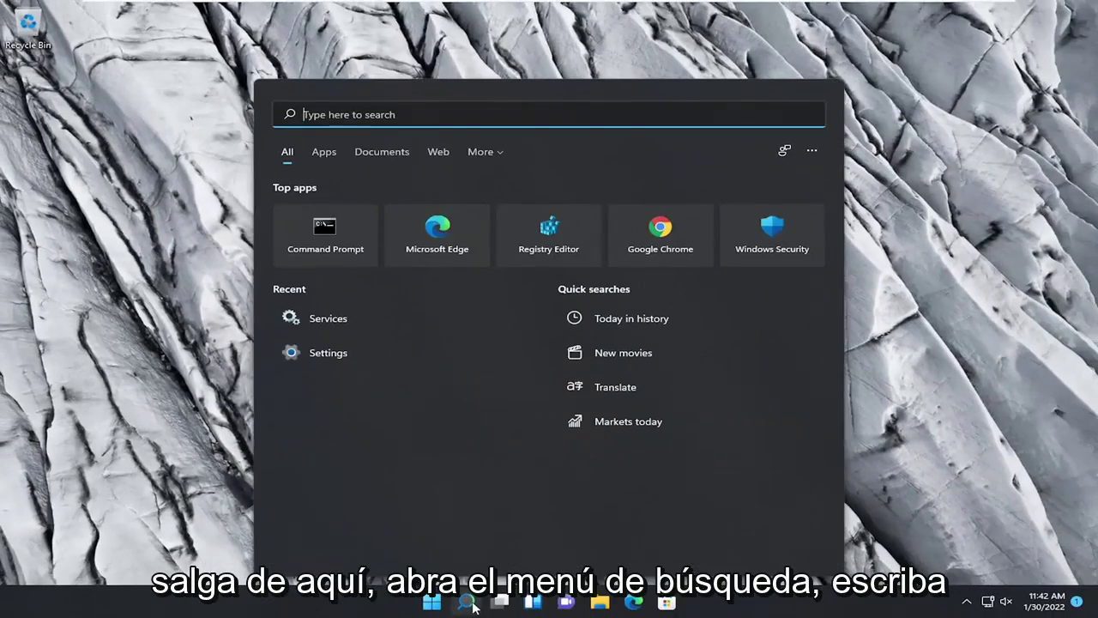
# - Search for cmd and open Command Prompt as administrator, allowing it to make changes to the device
pyautogui.write('cmd')
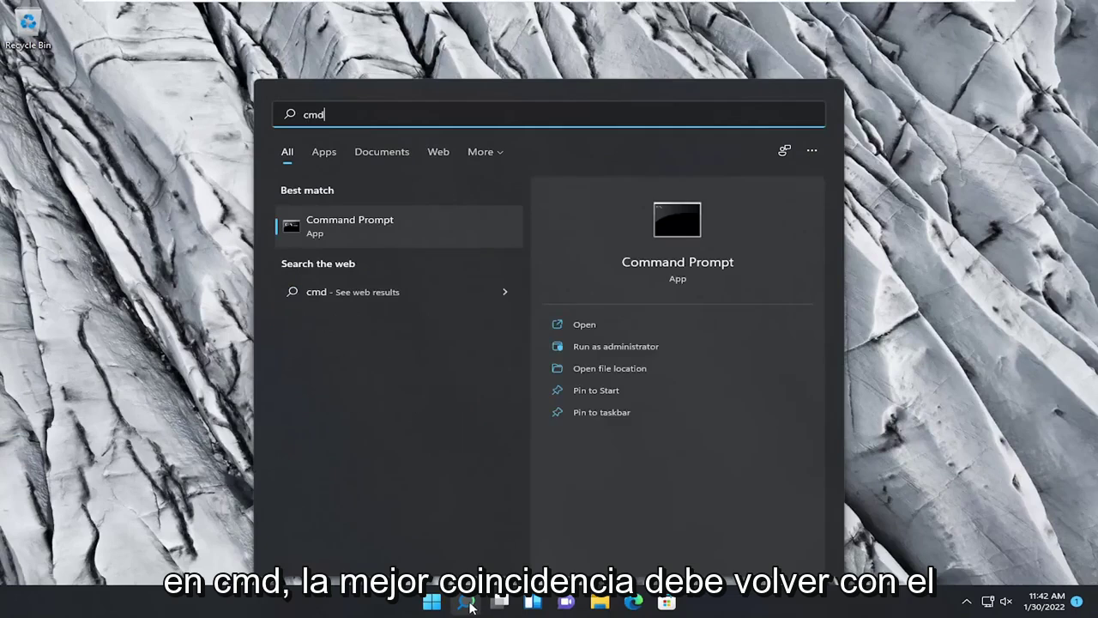
pyautogui.rightClick(340, 227)
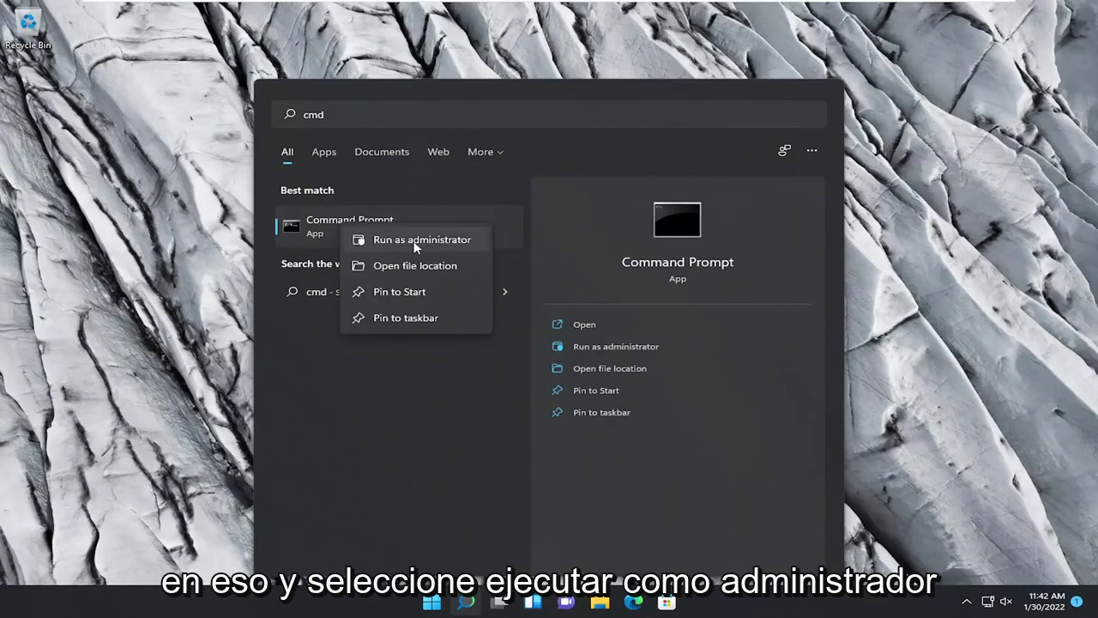
pyautogui.click(415, 241)
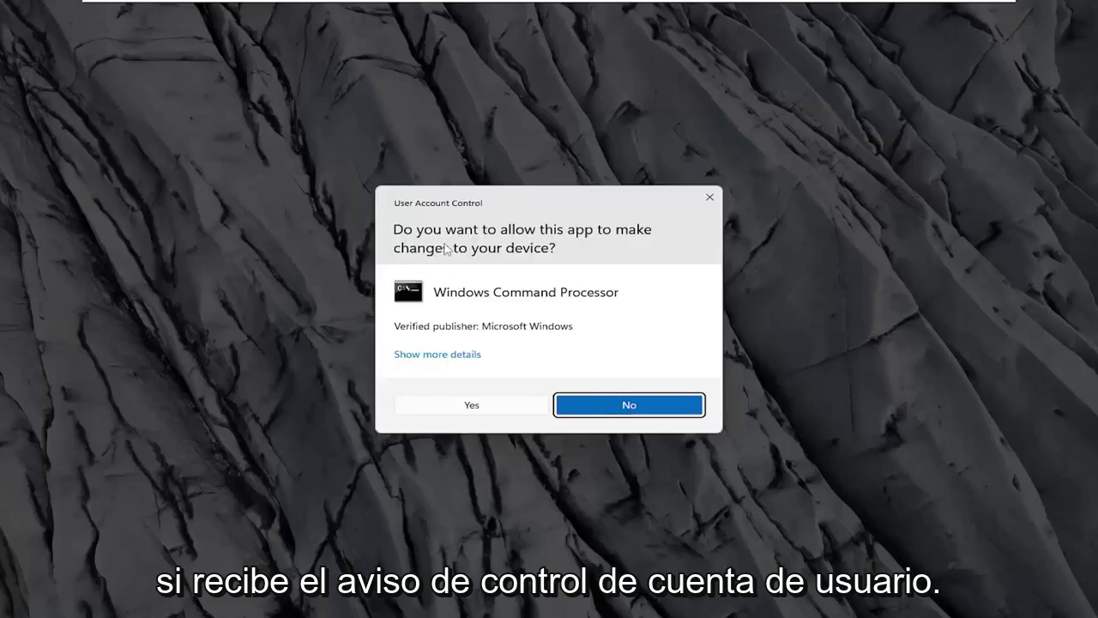
pyautogui.click(465, 407)
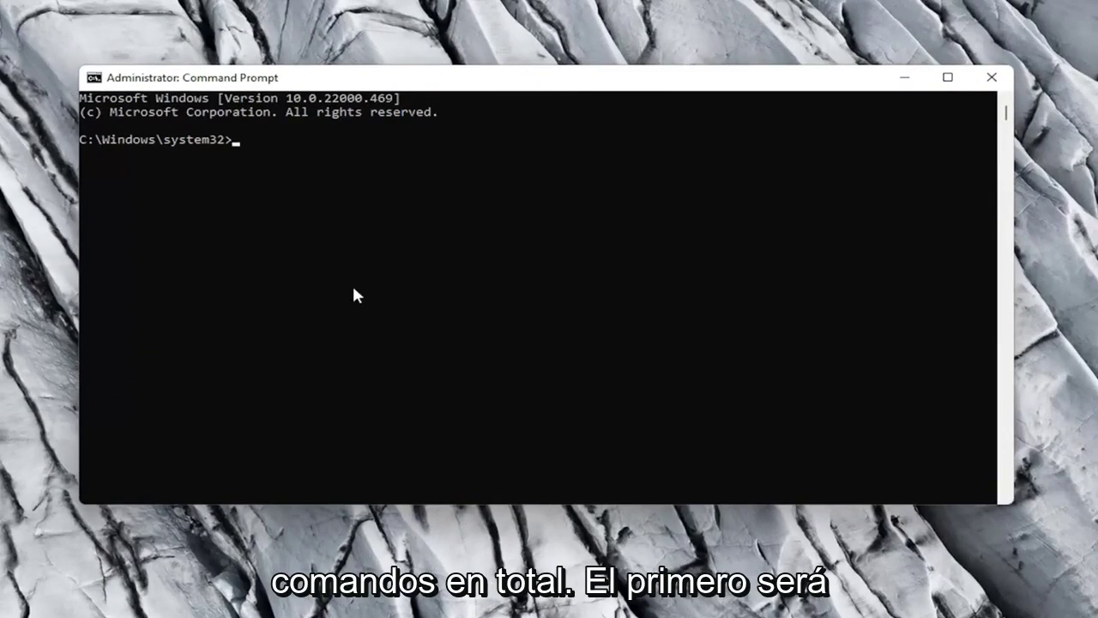
# - Run the system file check with the command sfc /scannow
pyautogui.write('s')
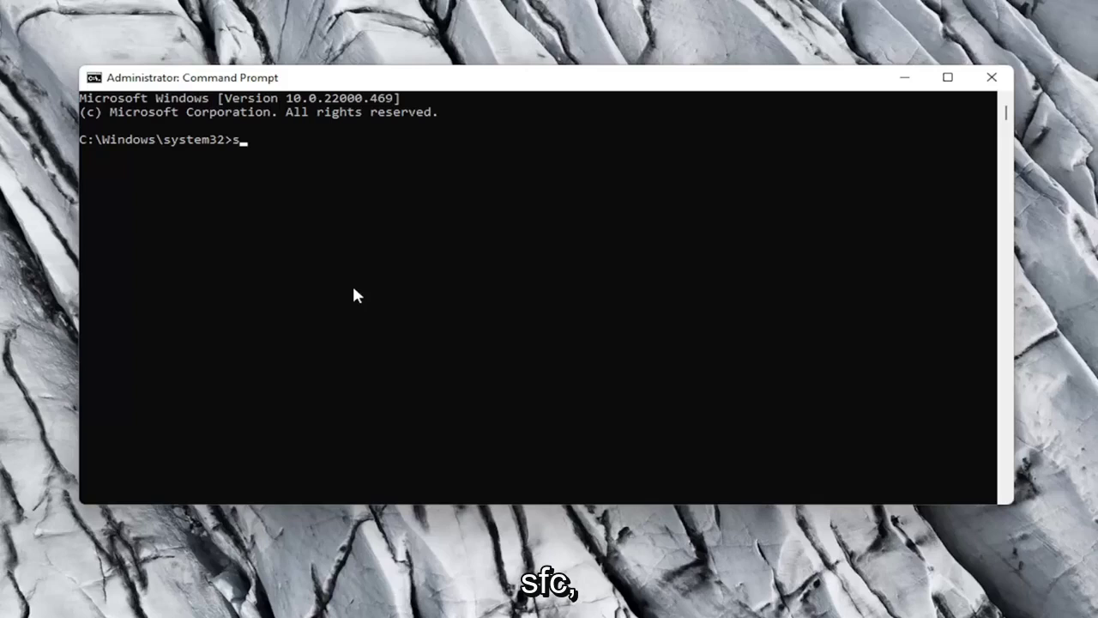
pyautogui.write('fc /scannow')
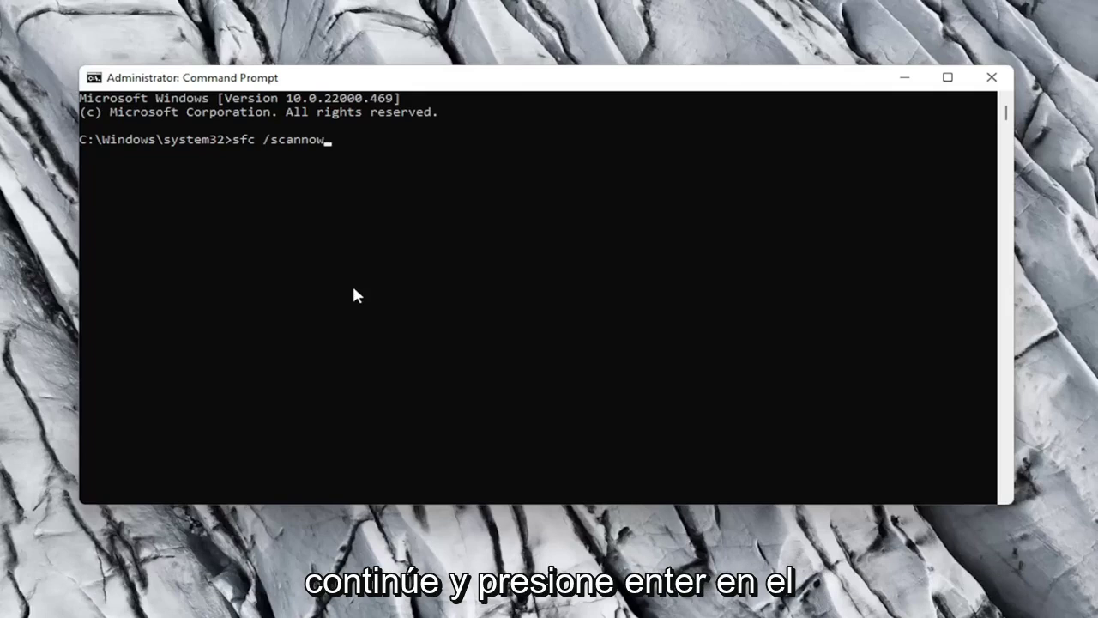
pyautogui.press('Return')
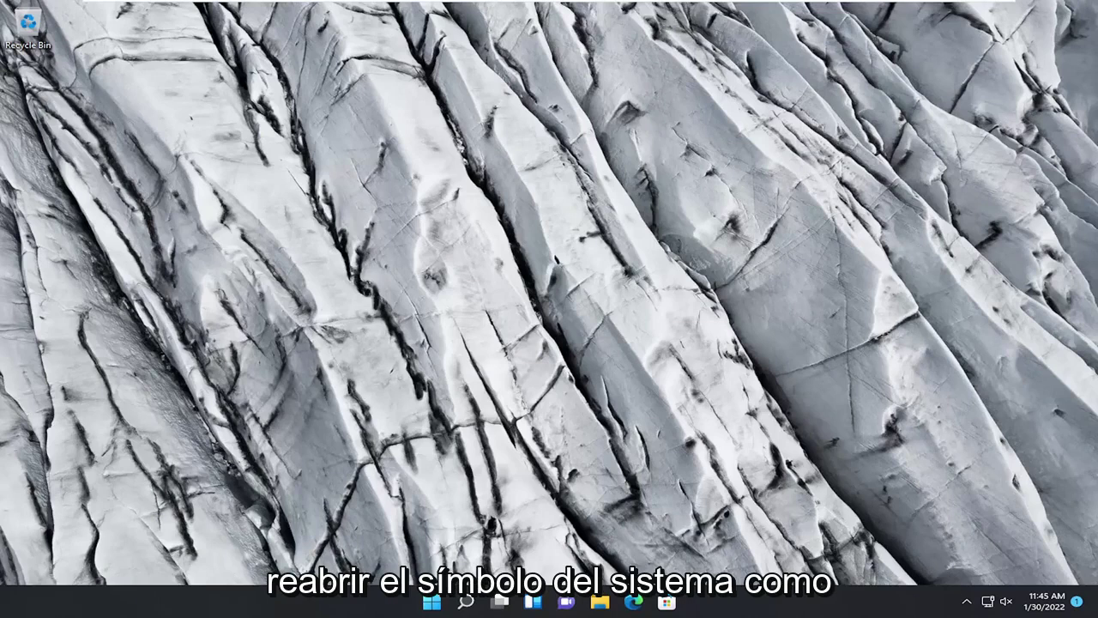
# - Open Command Prompt as administrator again from the system search and approve the User Account Control request
pyautogui.click(466, 603)
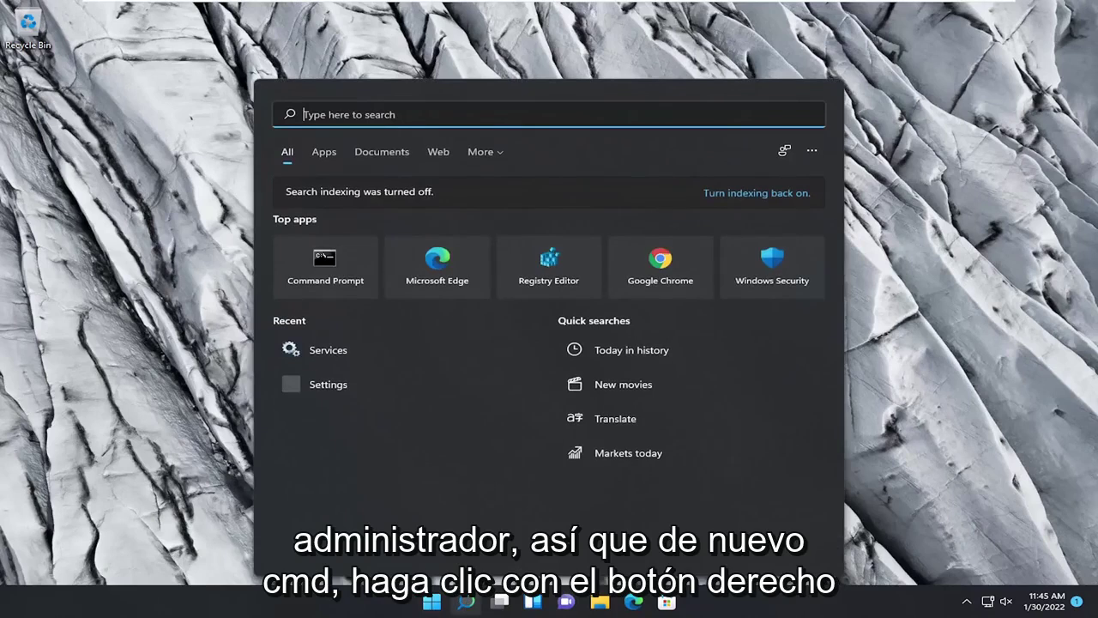
pyautogui.write('cmd')
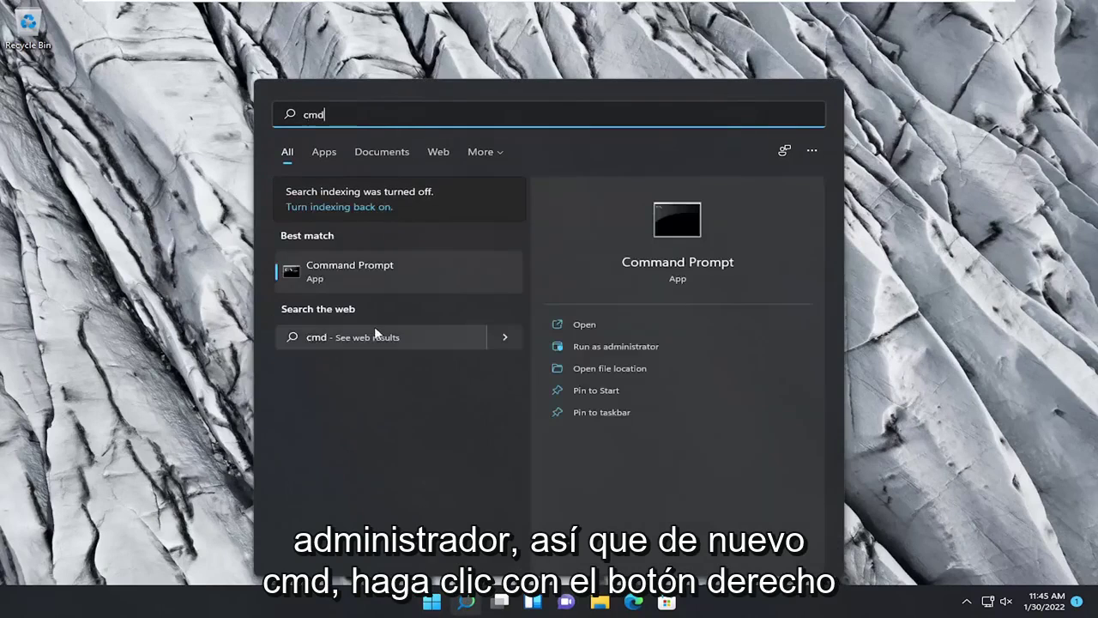
pyautogui.rightClick(340, 274)
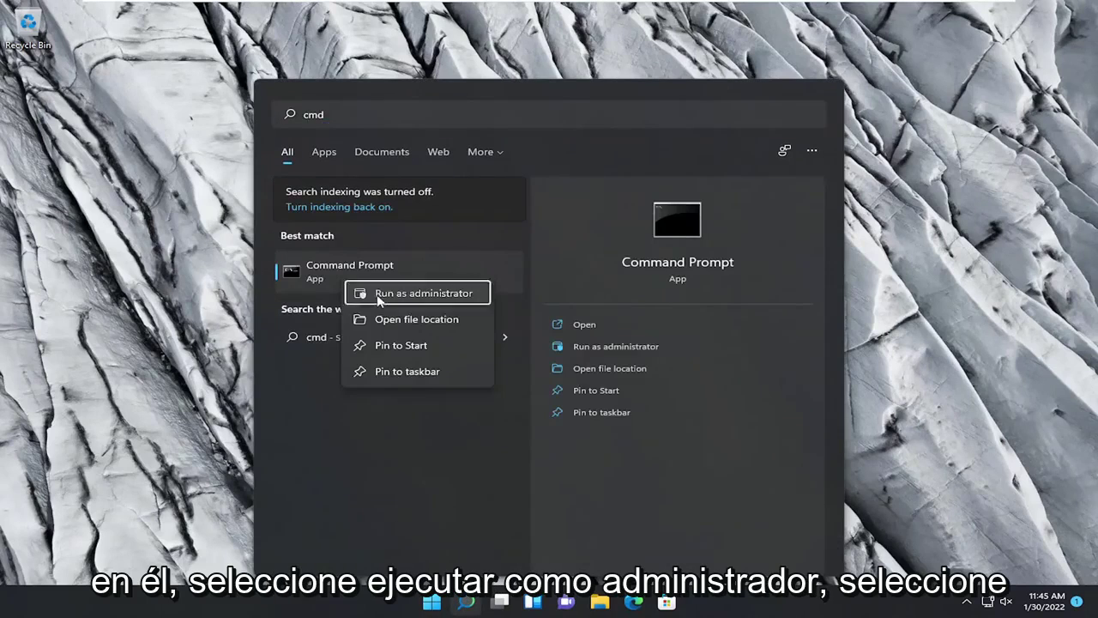
pyautogui.click(387, 292)
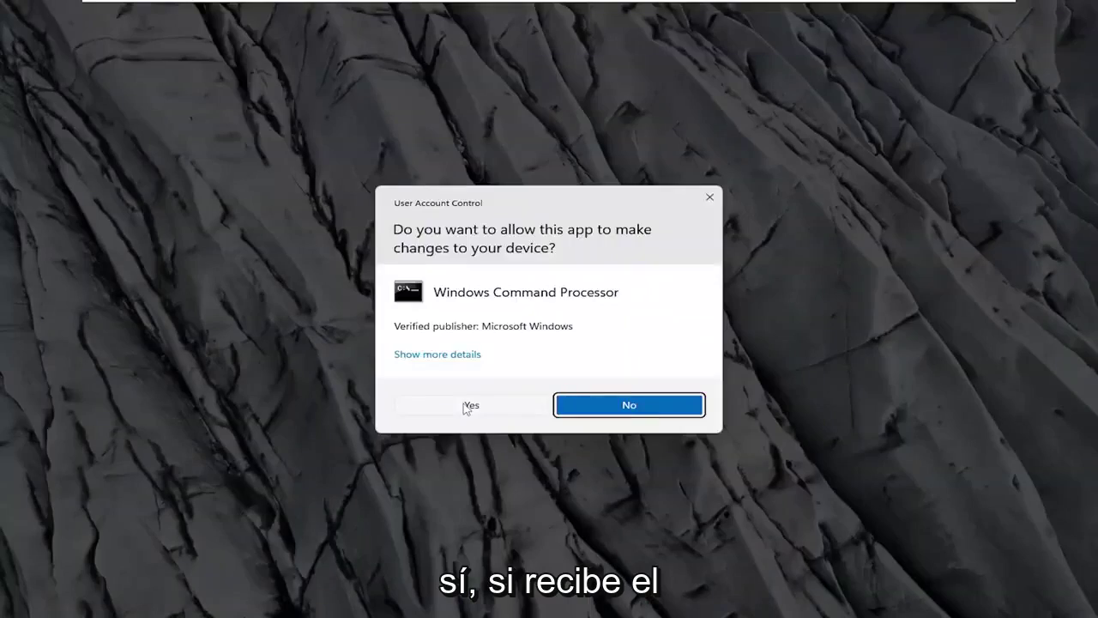
pyautogui.click(468, 407)
# - Paste and run the image repair command DISM.exe /Online /Cleanup-image /Restorehealth
pyautogui.moveTo(520, 40); pyautogui.dragTo(644, 111)
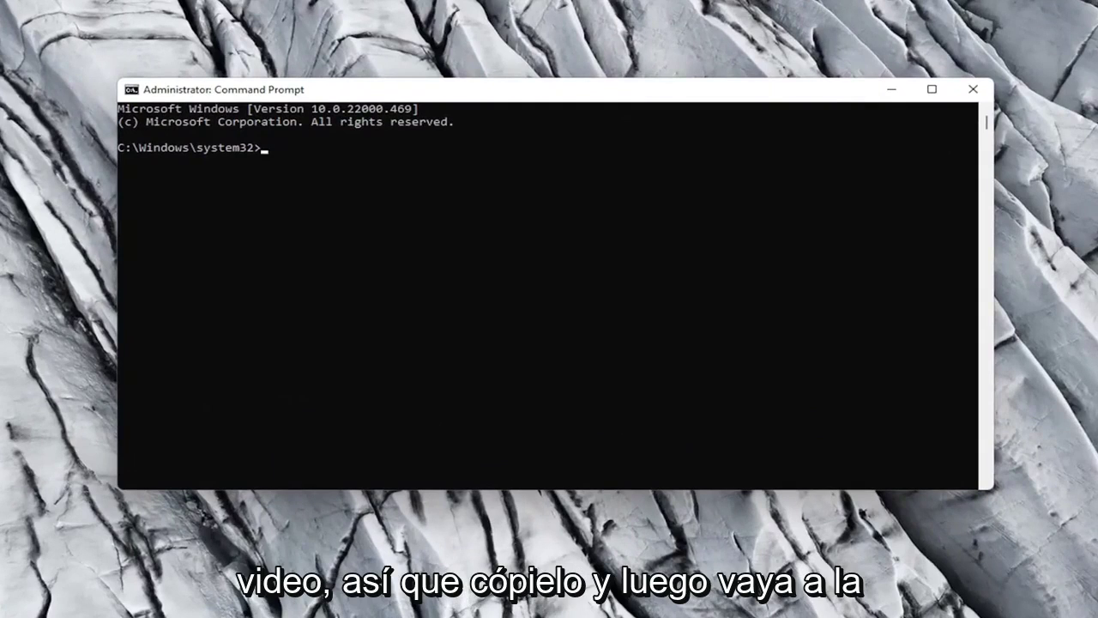
pyautogui.rightClick(528, 94)
pyautogui.click(591, 214)
pyautogui.click(699, 248)
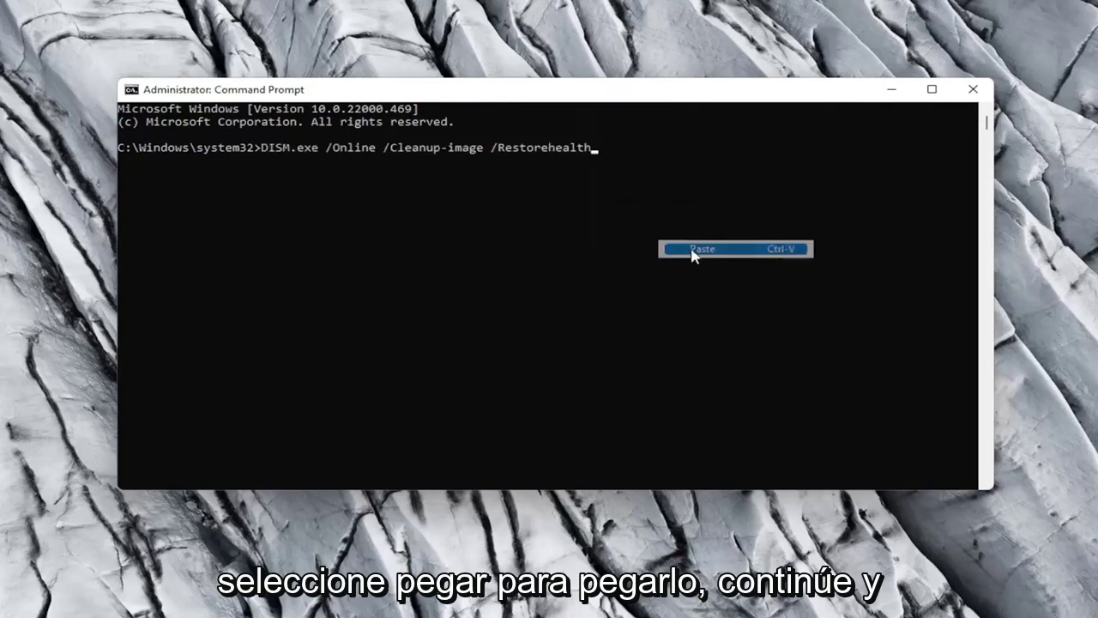
pyautogui.press('Return')
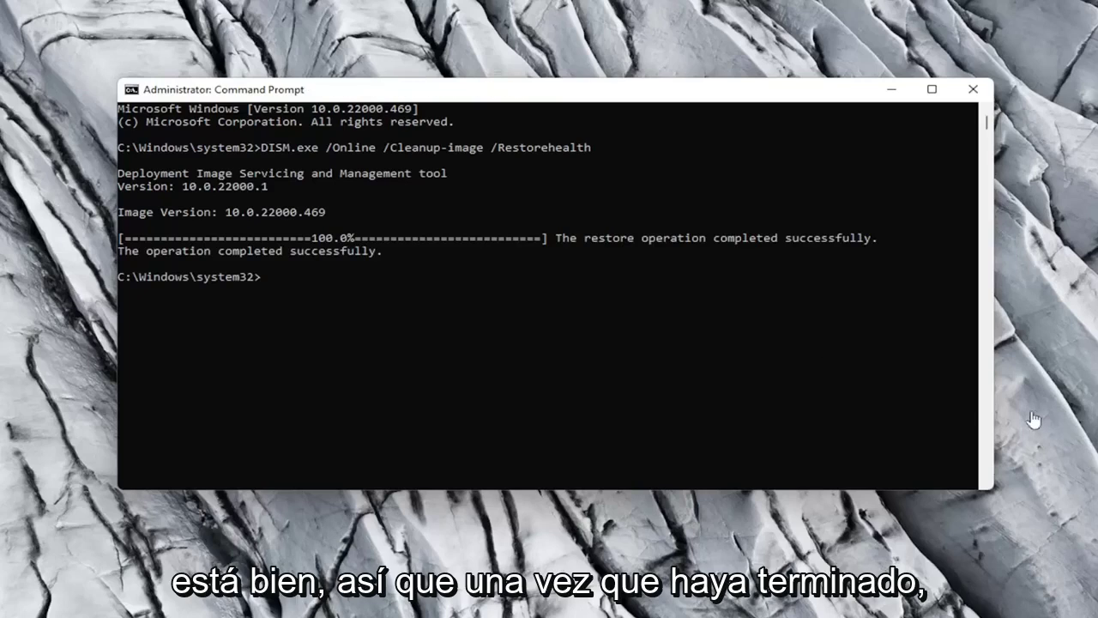
# - Close the Command Prompt window and restart the computer
pyautogui.click(973, 89)
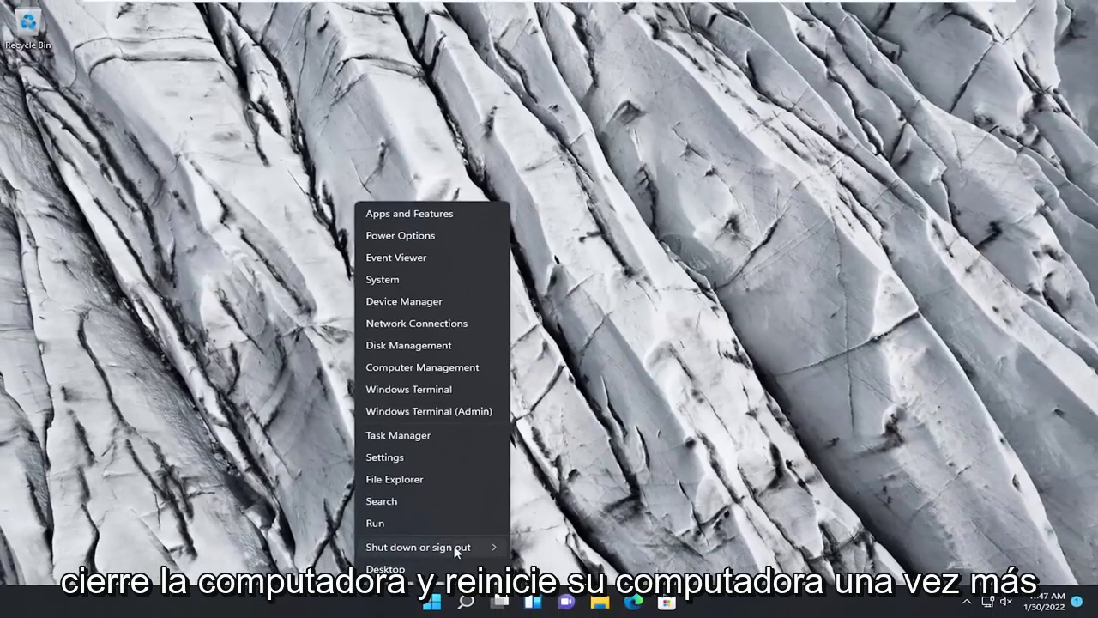
pyautogui.click(456, 549)
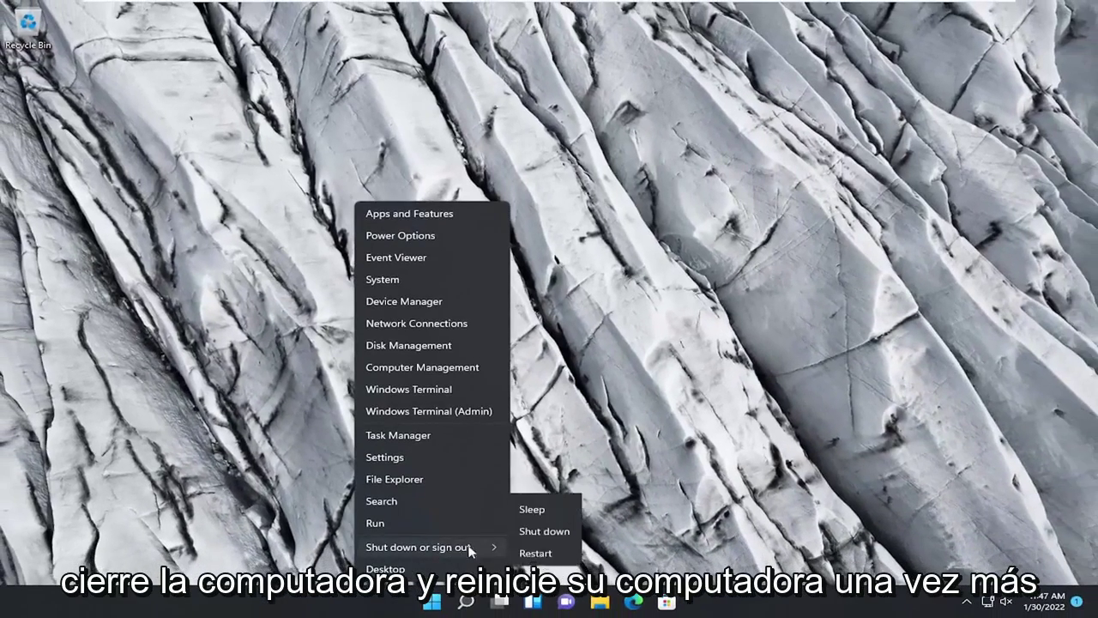
pyautogui.click(532, 568)
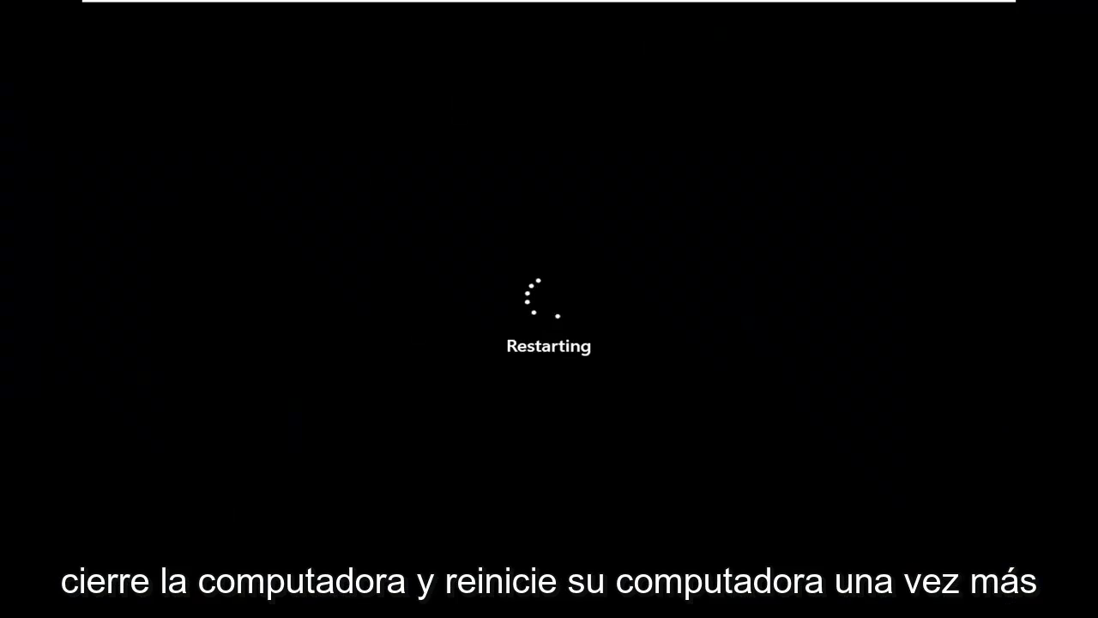